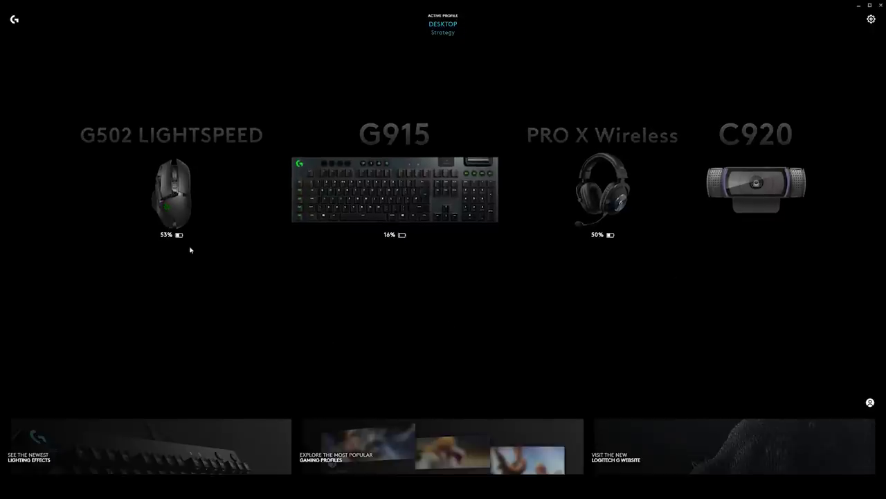
Open the G502 LIGHTSPEED mouse's settings and view the lighting effect options for its logo.
{"action": "left_click", "coordinate": [176, 192]}
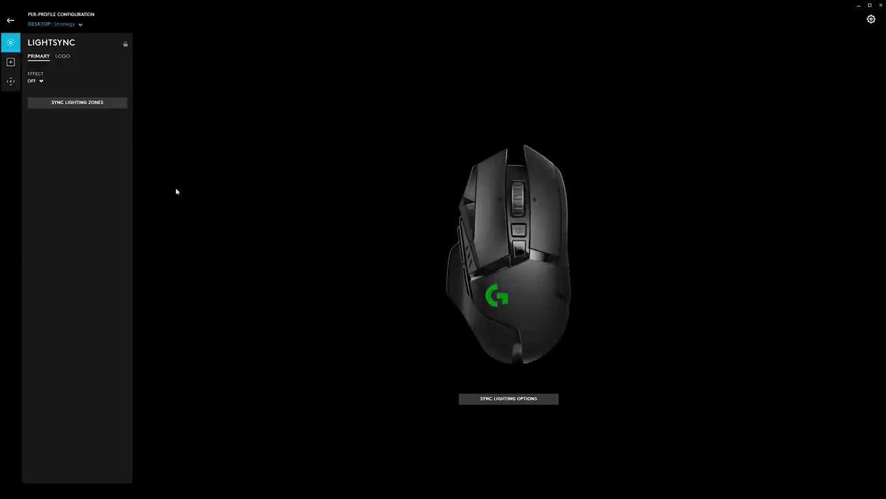
{"action": "left_click", "coordinate": [66, 57]}
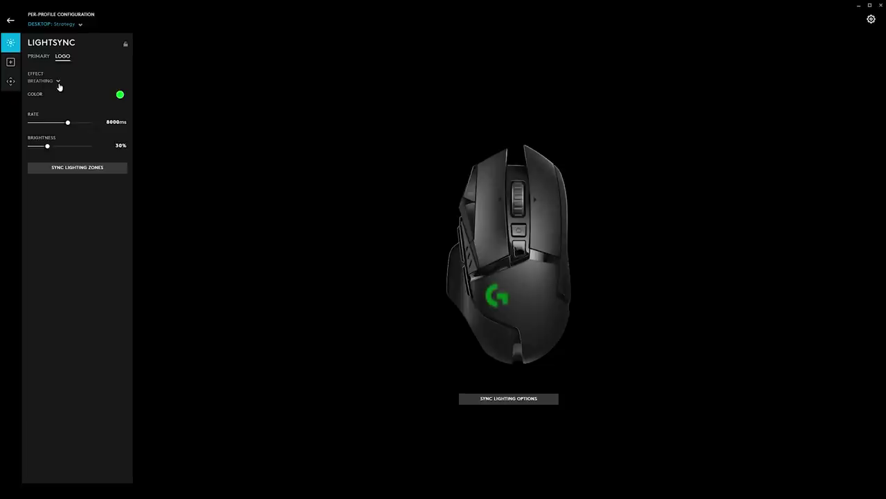
{"action": "left_click", "coordinate": [58, 86]}
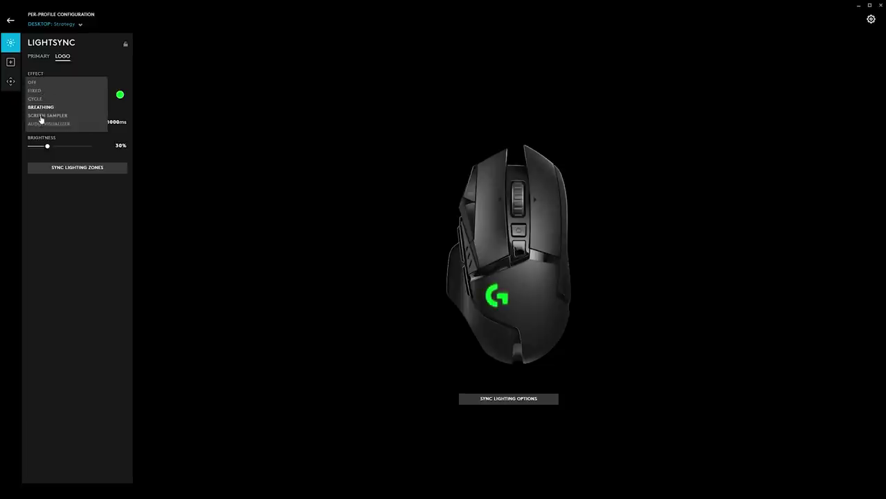
{"action": "left_click", "coordinate": [65, 63]}
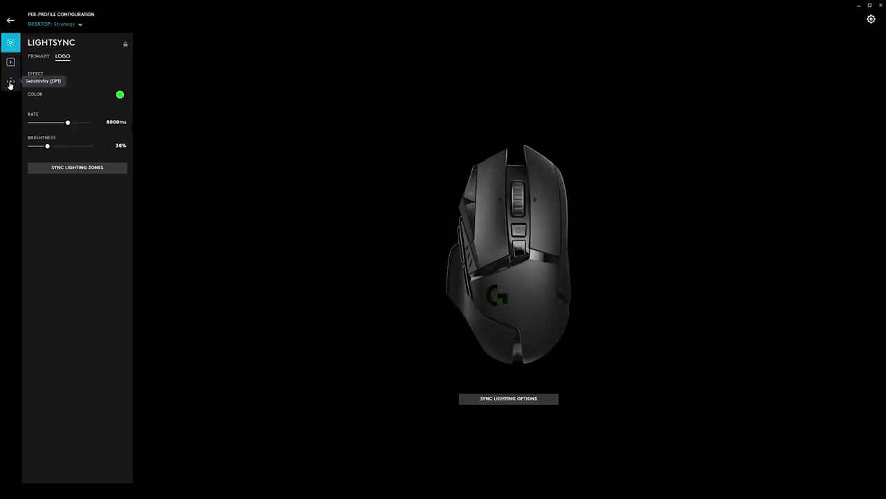
Examine the mouse's button assignments in each view and browse the Keys, Actions, Macros and System assignment categories.
{"action": "left_click", "coordinate": [11, 64]}
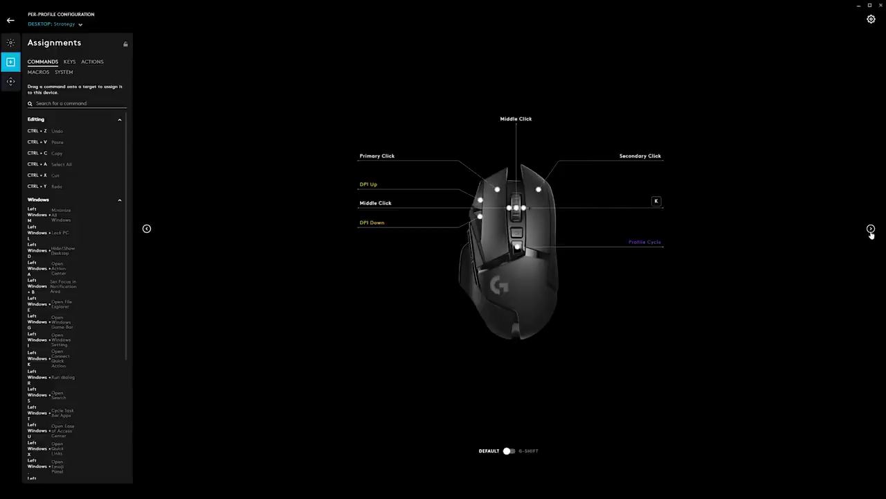
{"action": "left_click", "coordinate": [871, 230]}
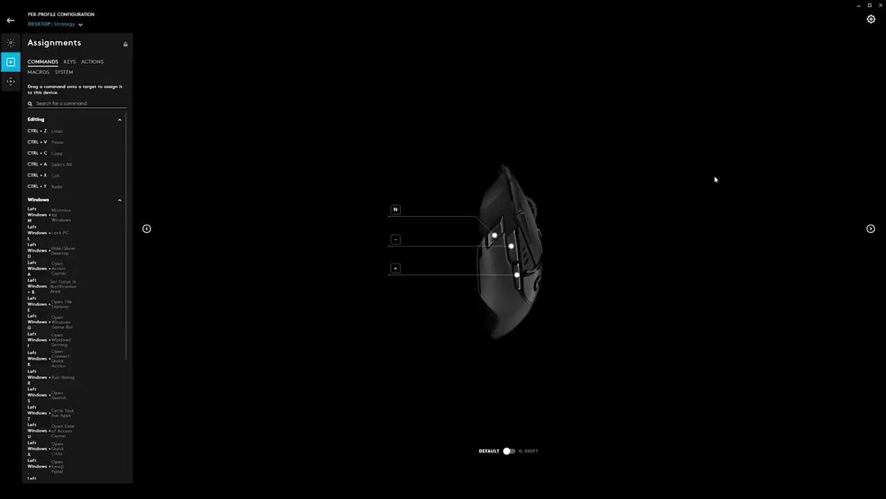
{"action": "left_click", "coordinate": [872, 229]}
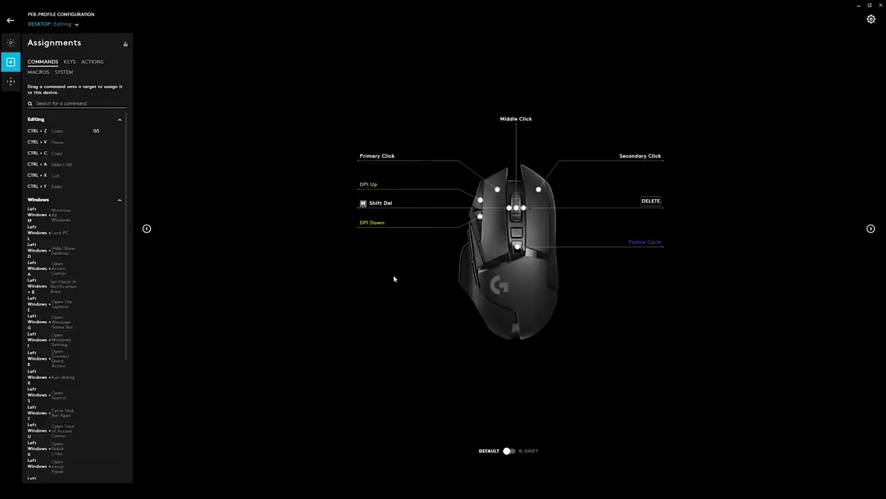
{"action": "left_click", "coordinate": [69, 63]}
{"action": "left_click", "coordinate": [92, 62]}
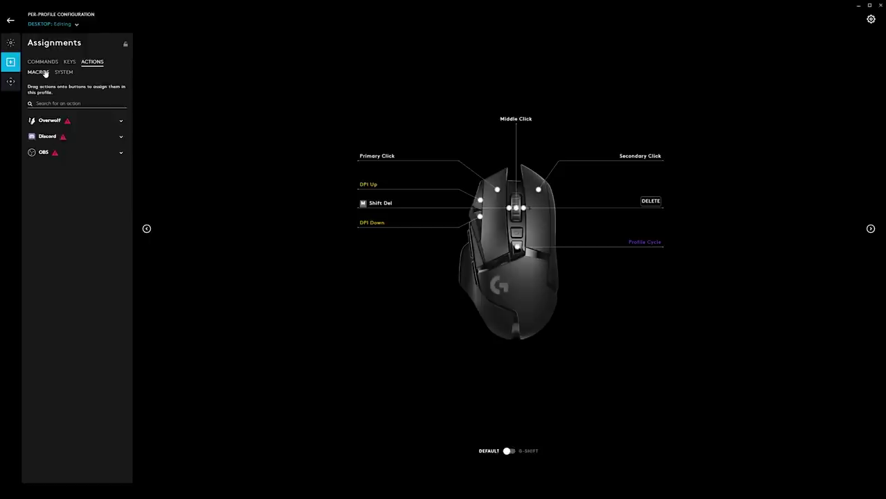
{"action": "left_click", "coordinate": [45, 74]}
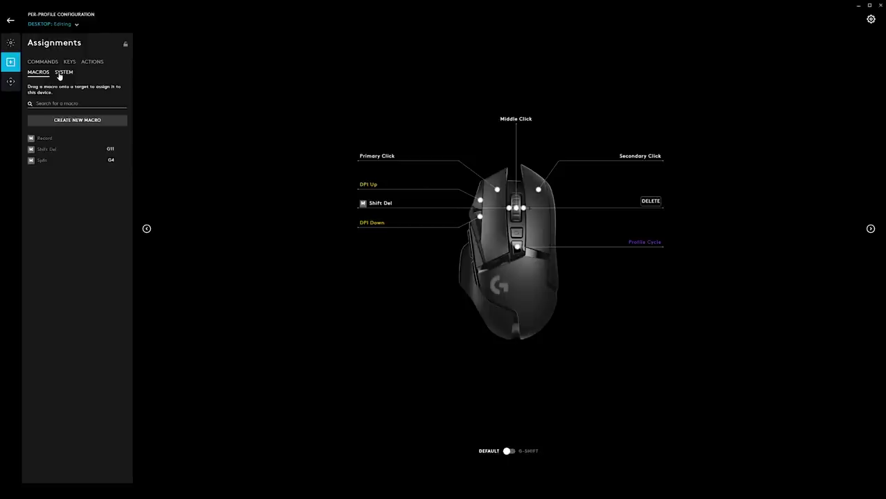
{"action": "left_click", "coordinate": [60, 74]}
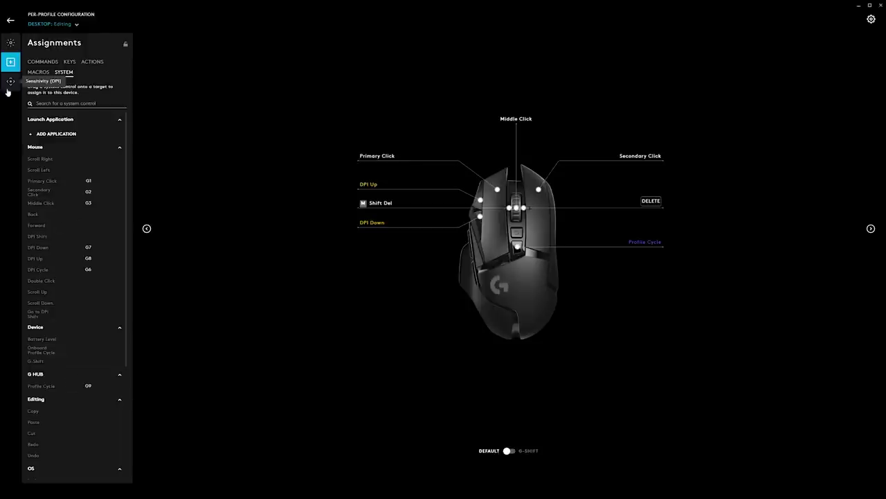
Switch the mouse's current DPI speed to 3500 and back to 800, and view the FPS profile's button assignments.
{"action": "left_click", "coordinate": [11, 81]}
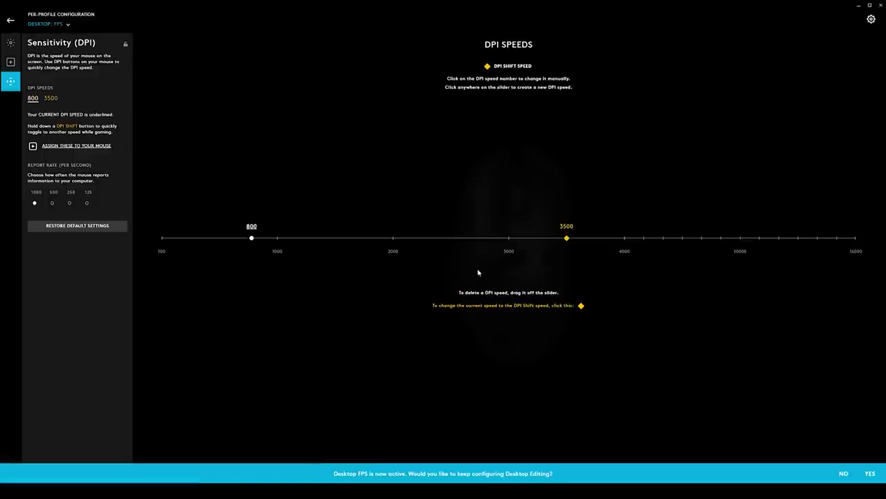
{"action": "left_click", "coordinate": [567, 239]}
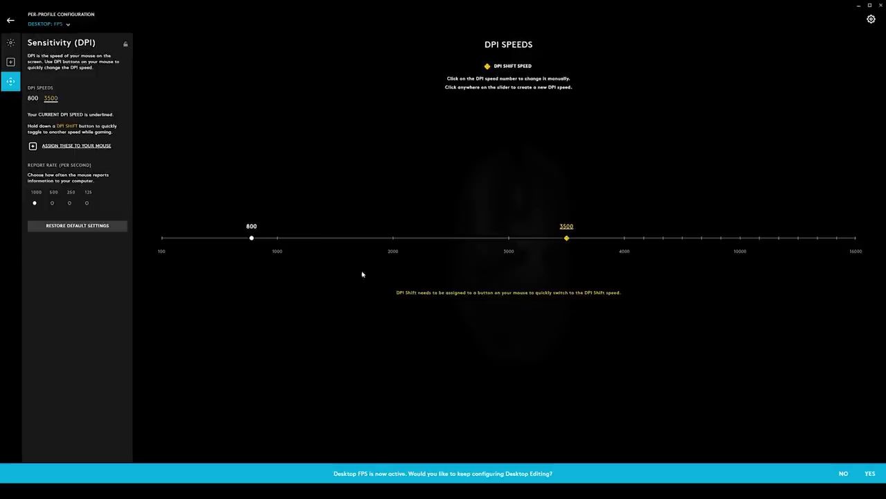
{"action": "left_click", "coordinate": [261, 241]}
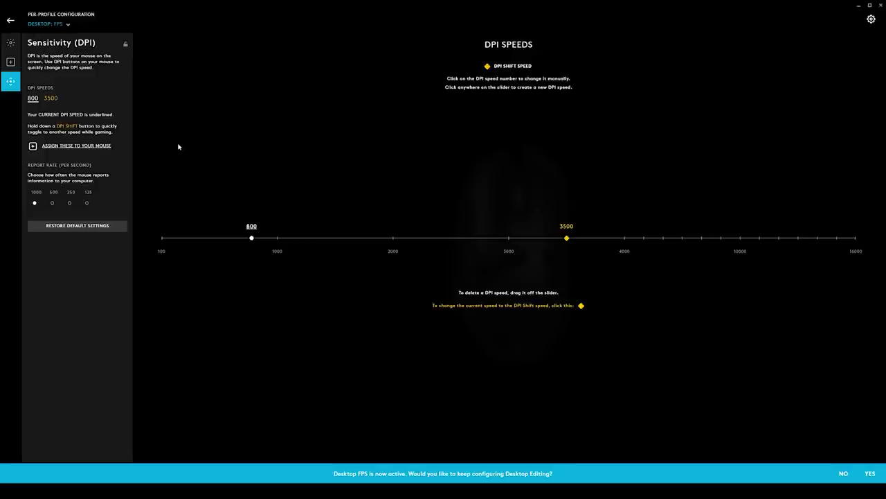
{"action": "left_click", "coordinate": [11, 62]}
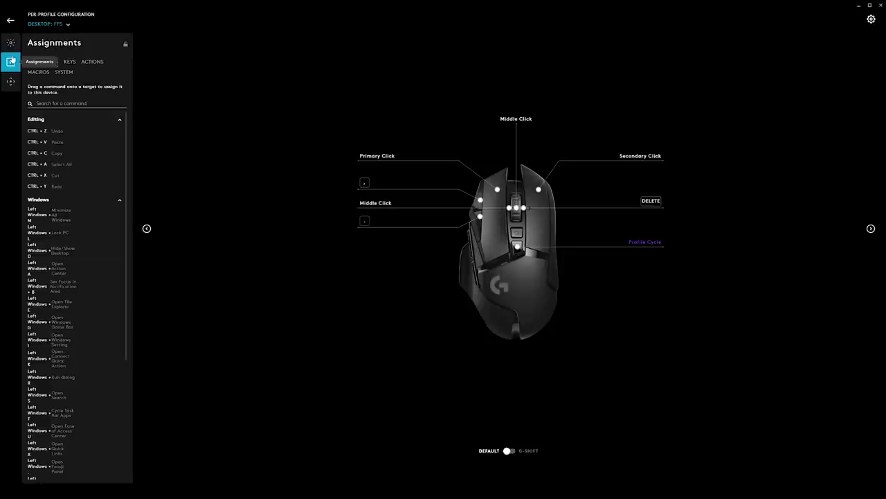
{"action": "left_click", "coordinate": [11, 21]}
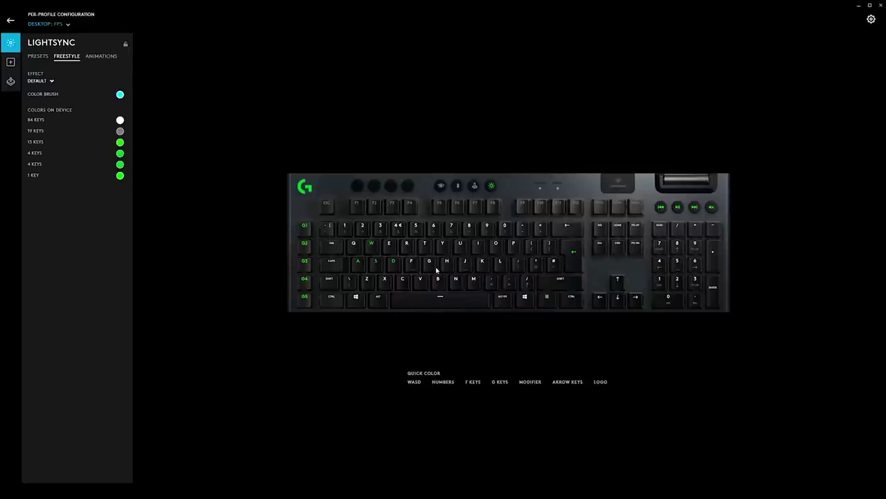
Try painting a block of the G915 keyboard's letter and number keys cyan, and repaint them white (FFFFFF).
{"action": "left_click_drag", "start_coordinate": [430, 267], "coordinate": [519, 230]}
{"action": "left_click", "coordinate": [123, 97]}
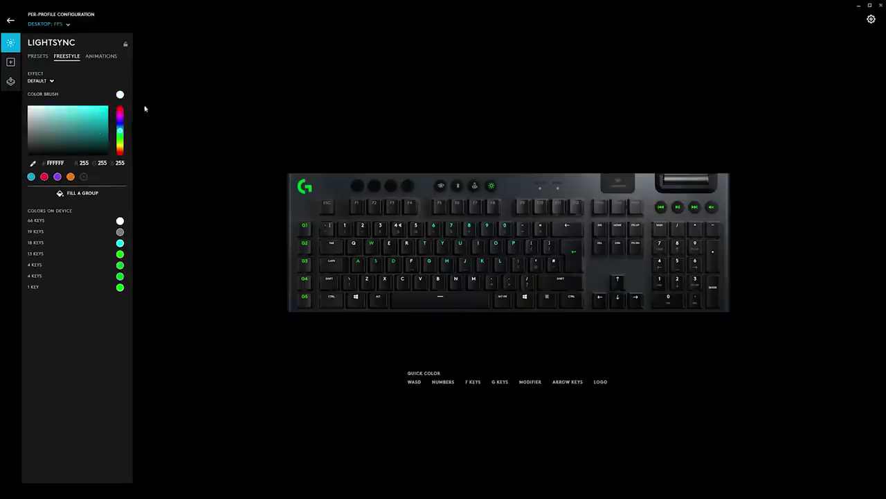
{"action": "left_click_drag", "start_coordinate": [415, 270], "coordinate": [519, 223]}
{"action": "left_click", "coordinate": [500, 245]}
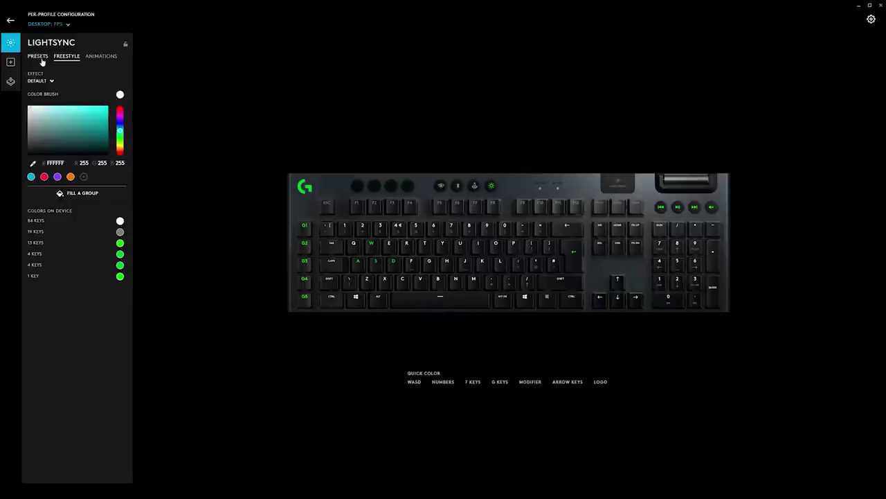
Try the Breathing and Echo Press preset lighting effects on the keyboard.
{"action": "left_click", "coordinate": [42, 60]}
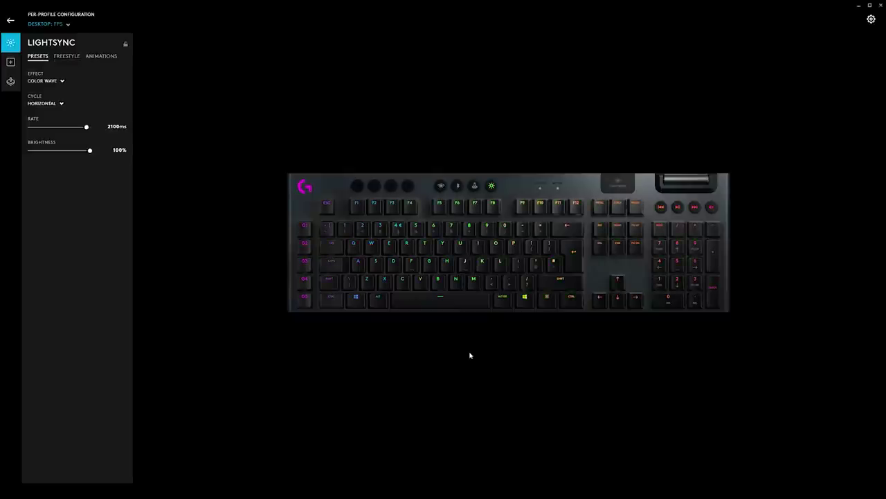
{"action": "left_click", "coordinate": [61, 81]}
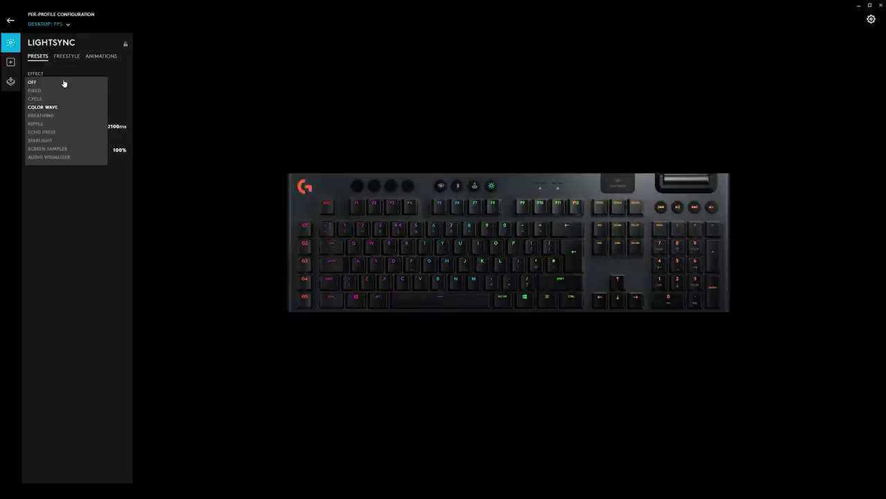
{"action": "left_click", "coordinate": [52, 116]}
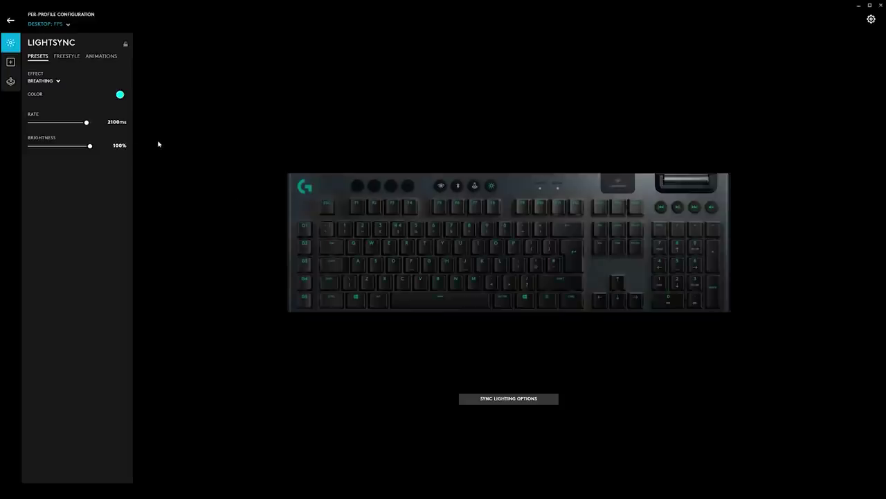
{"action": "left_click", "coordinate": [59, 81]}
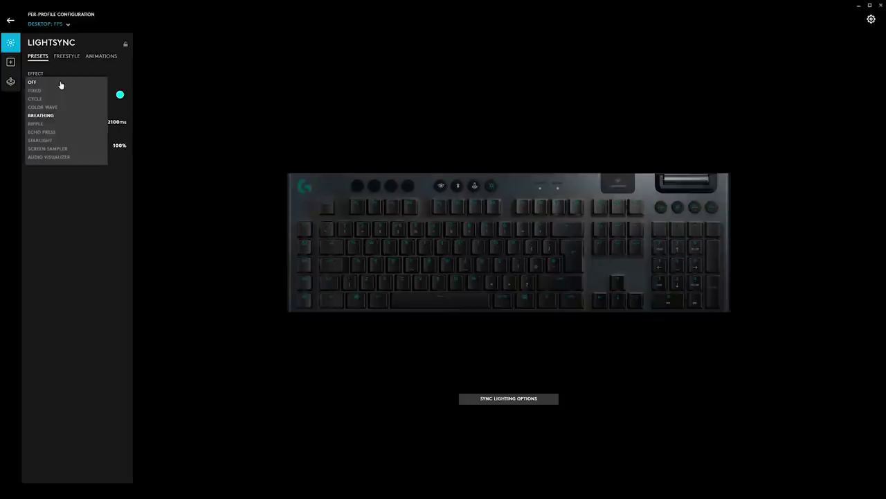
{"action": "key", "text": "Escape"}
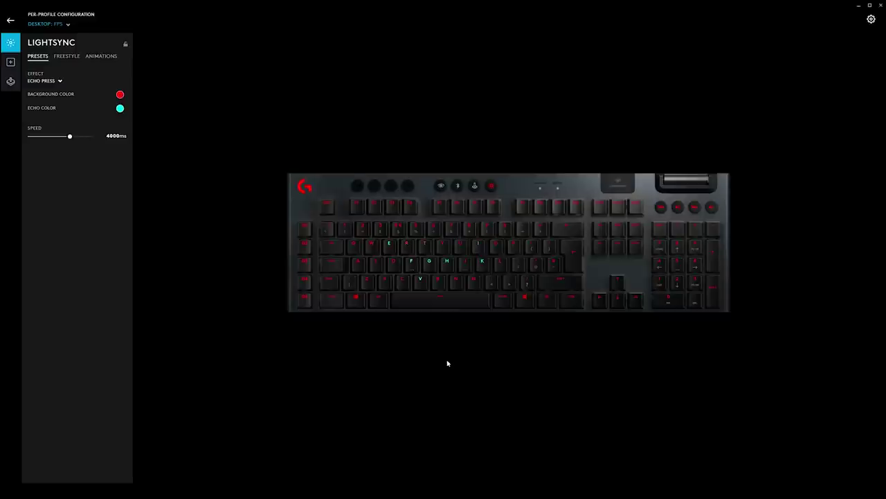
Set the keyboard's preset lighting effect to Screen Sampler and view its sample zones and advanced settings.
{"action": "left_click", "coordinate": [57, 81]}
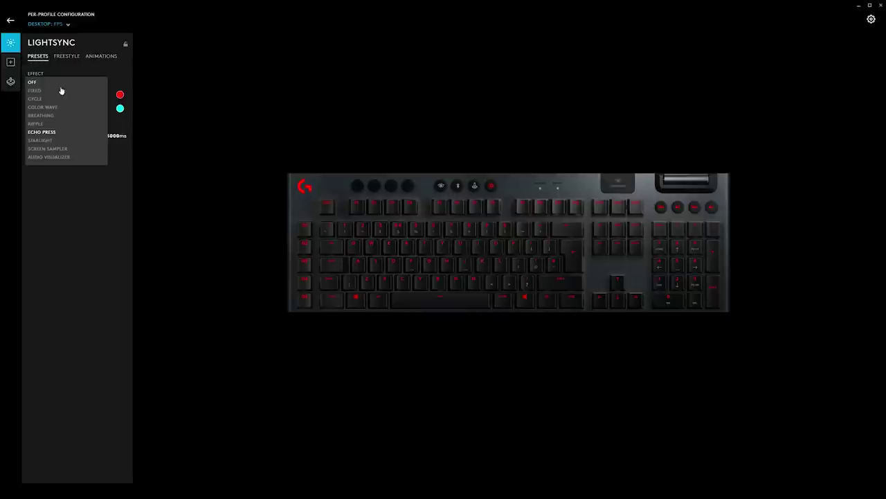
{"action": "left_click", "coordinate": [57, 150]}
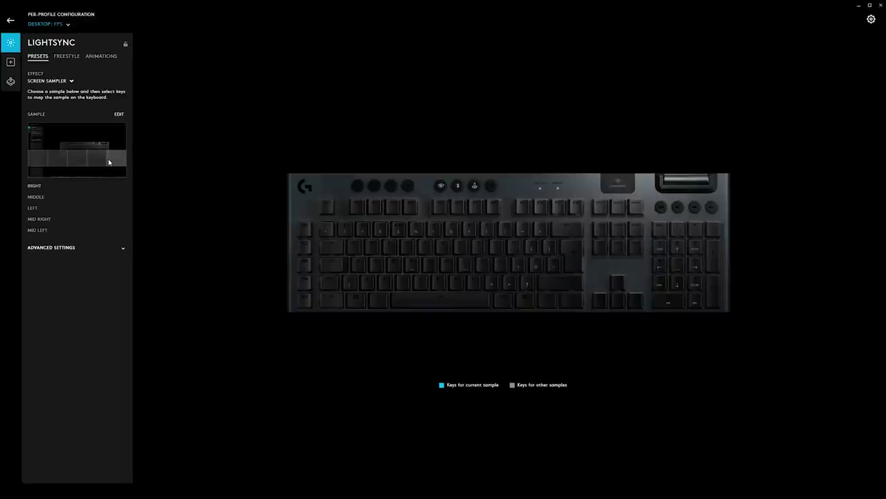
{"action": "left_click", "coordinate": [54, 196]}
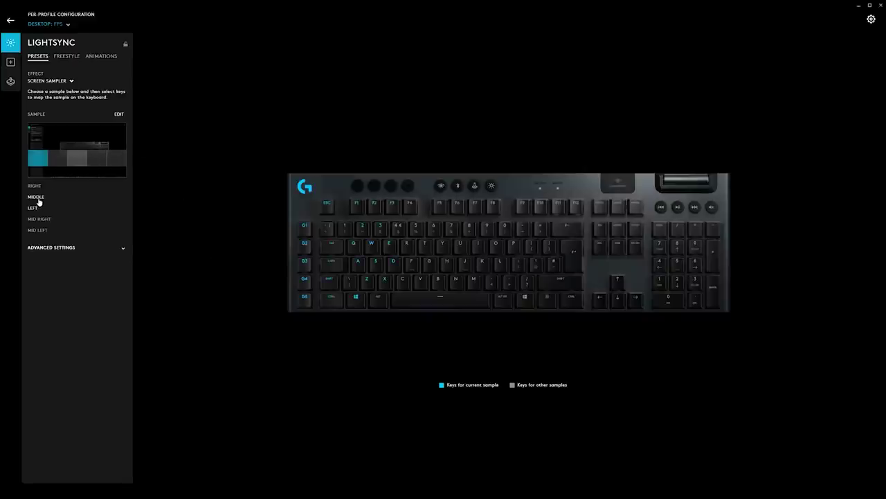
{"action": "left_click", "coordinate": [35, 185]}
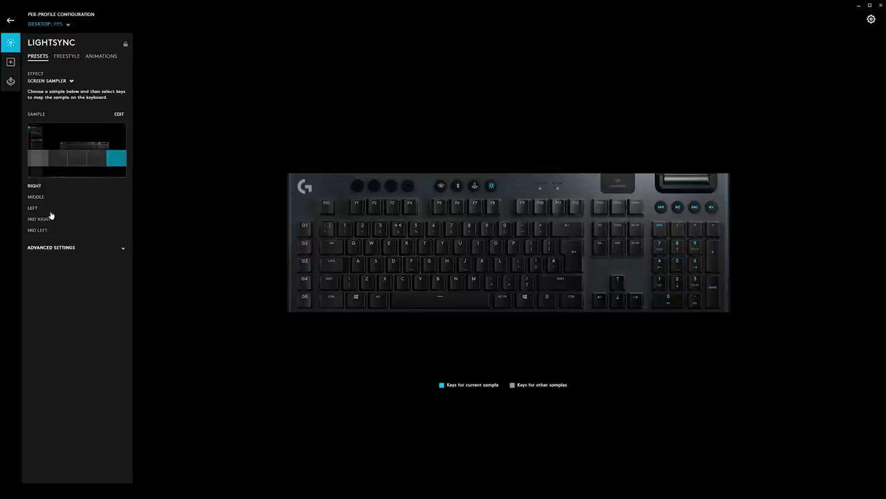
{"action": "left_click", "coordinate": [69, 247]}
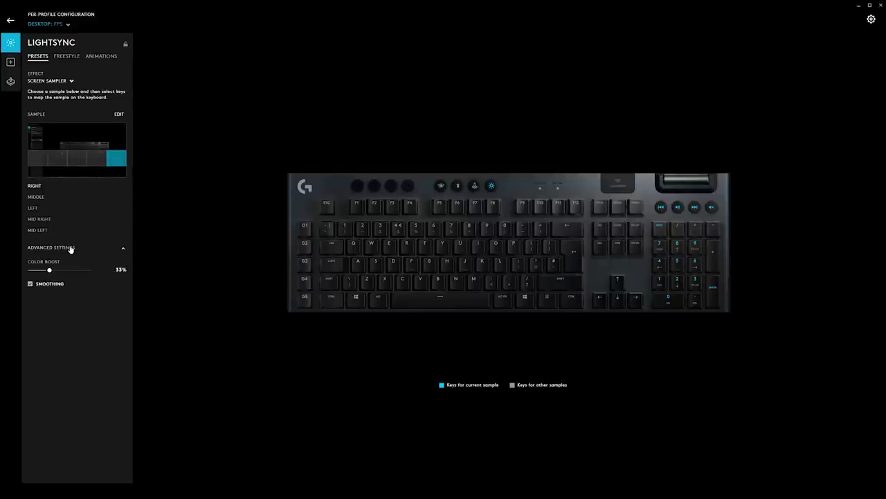
{"action": "left_click", "coordinate": [69, 247]}
{"action": "left_click", "coordinate": [70, 82]}
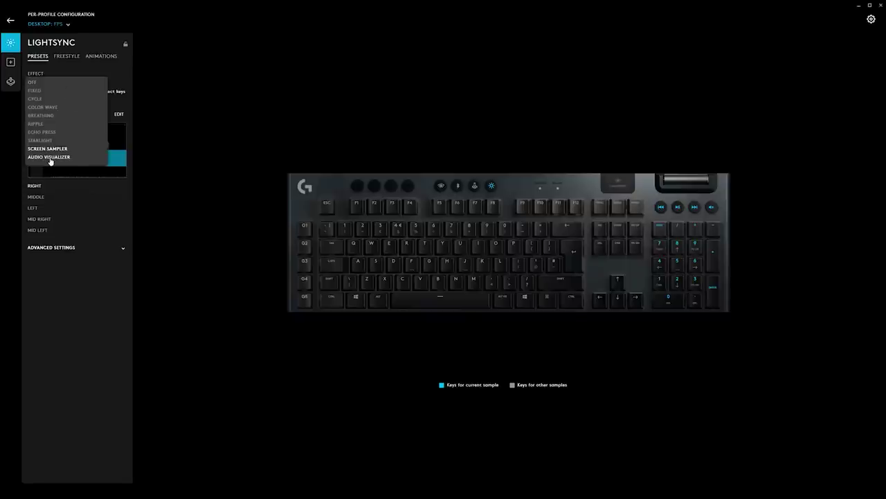
{"action": "left_click", "coordinate": [189, 116]}
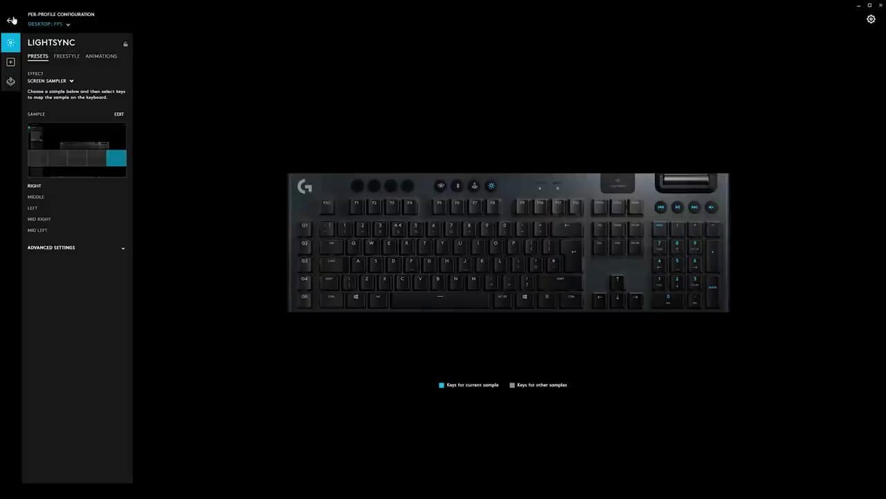
Return to the device overview and view the Desktop profiles listed under the active profile.
{"action": "left_click", "coordinate": [10, 20]}
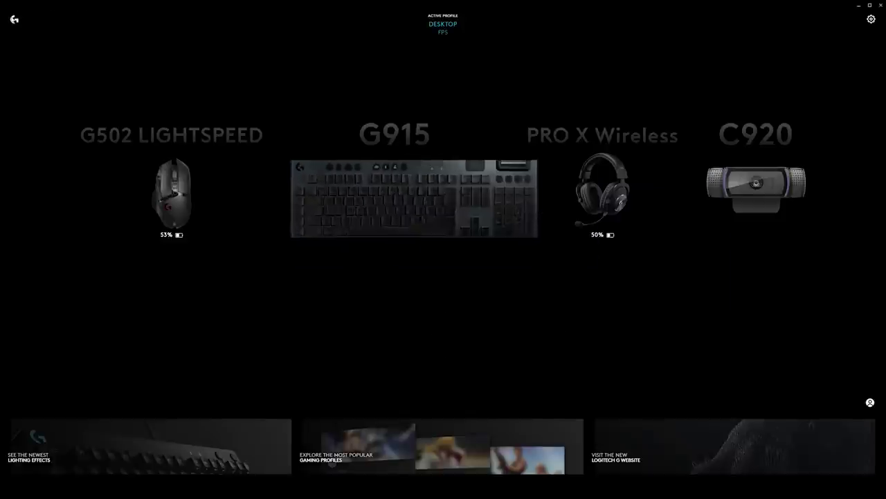
{"action": "left_click", "coordinate": [441, 25]}
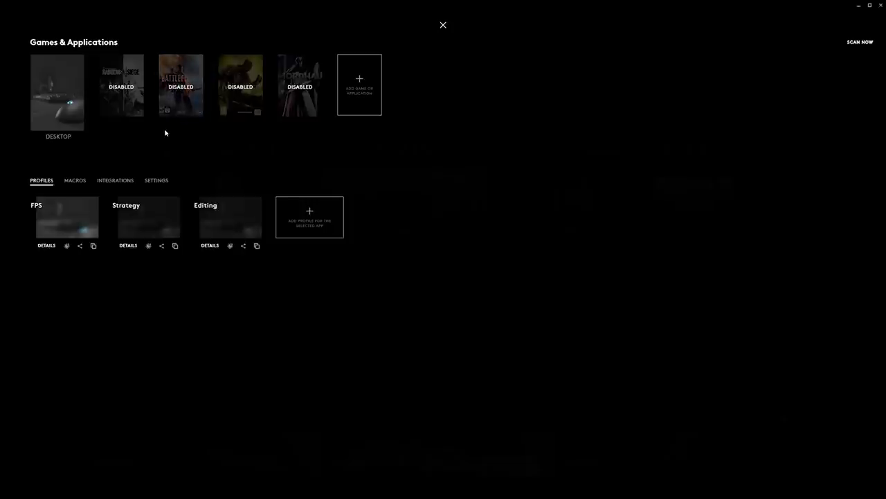
{"action": "left_click", "coordinate": [444, 26]}
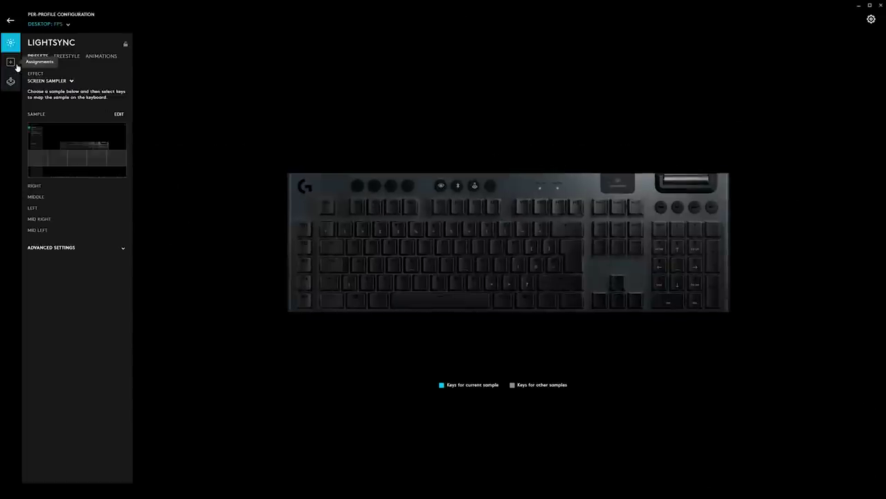
Try assigning the Undo command to the keyboard's G1 key, and restore that key's default assignment.
{"action": "left_click", "coordinate": [16, 65]}
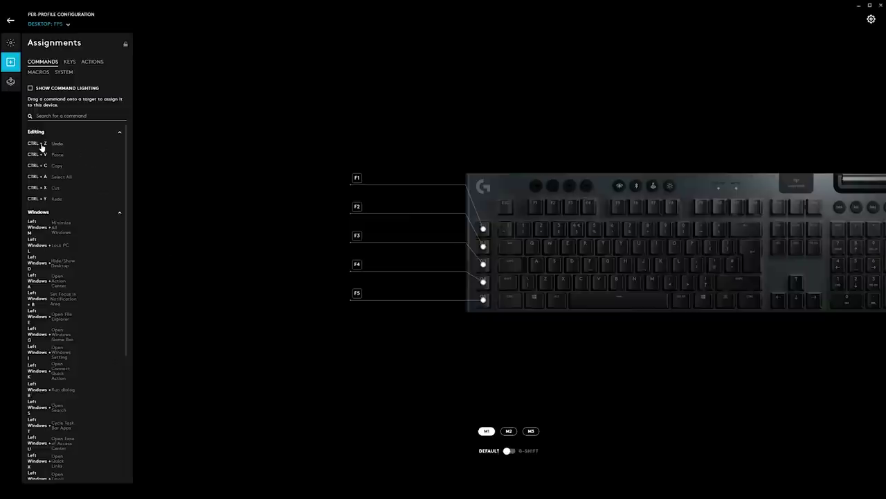
{"action": "left_click_drag", "start_coordinate": [41, 147], "coordinate": [484, 231]}
{"action": "mouse_move", "coordinate": [483, 231]}
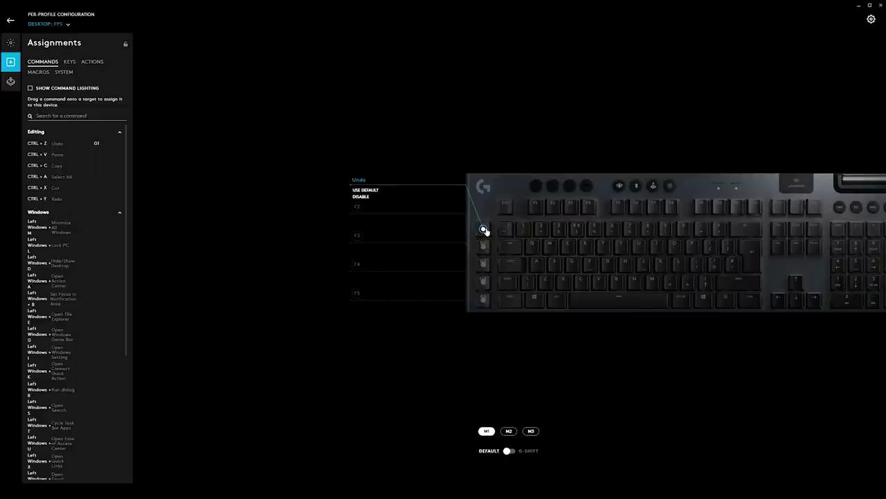
{"action": "left_click", "coordinate": [374, 191]}
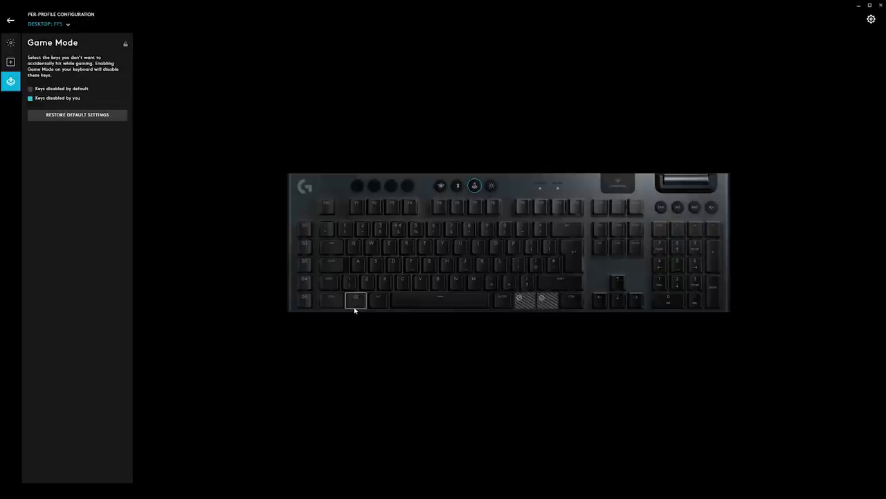
Toggle Game Mode disabling for the keyboard's left Windows key and the key just before 1.
{"action": "left_click", "coordinate": [354, 300]}
{"action": "left_click", "coordinate": [326, 229]}
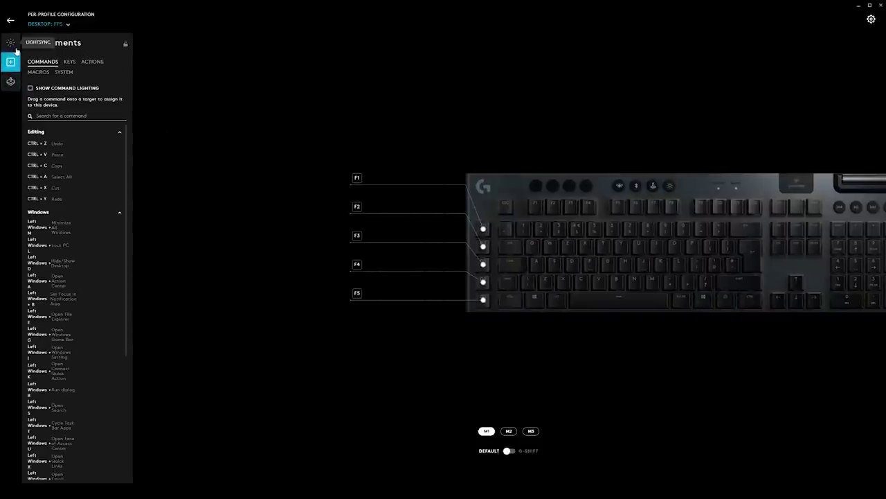
Switch the keyboard lighting to the Contrastic animation, view the available animation effects, and return to the device overview.
{"action": "left_click", "coordinate": [14, 49]}
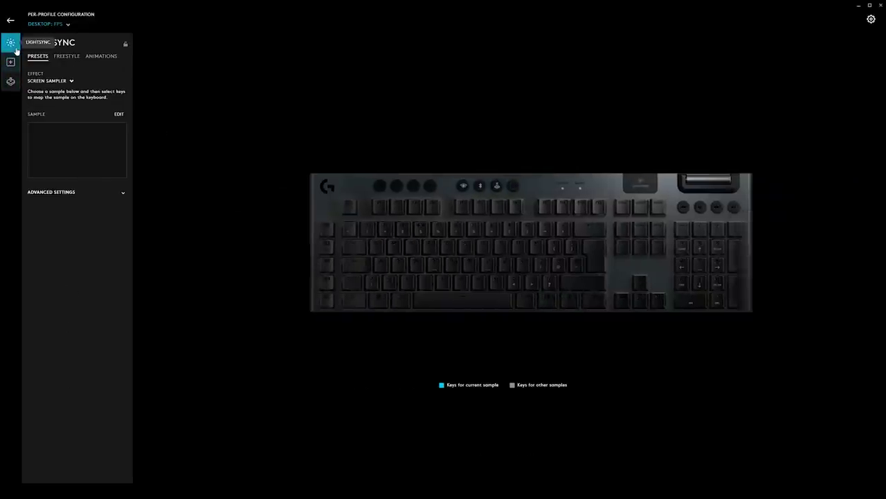
{"action": "left_click", "coordinate": [101, 57]}
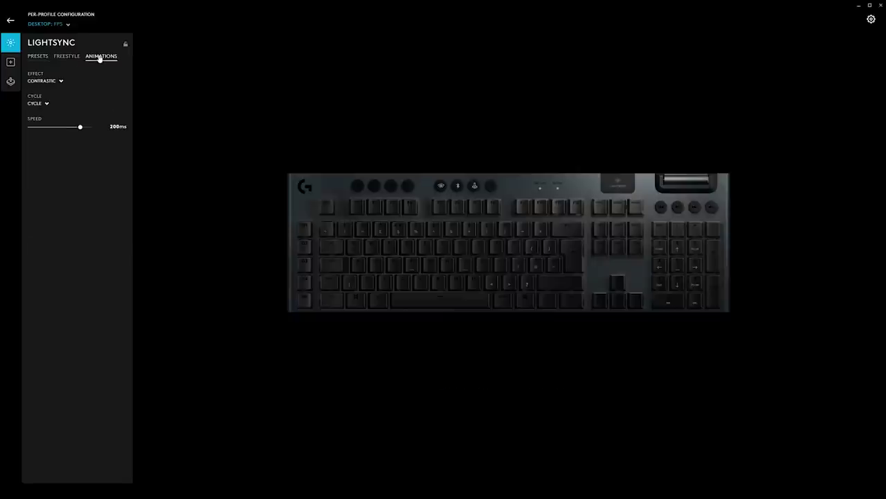
{"action": "left_click", "coordinate": [61, 82]}
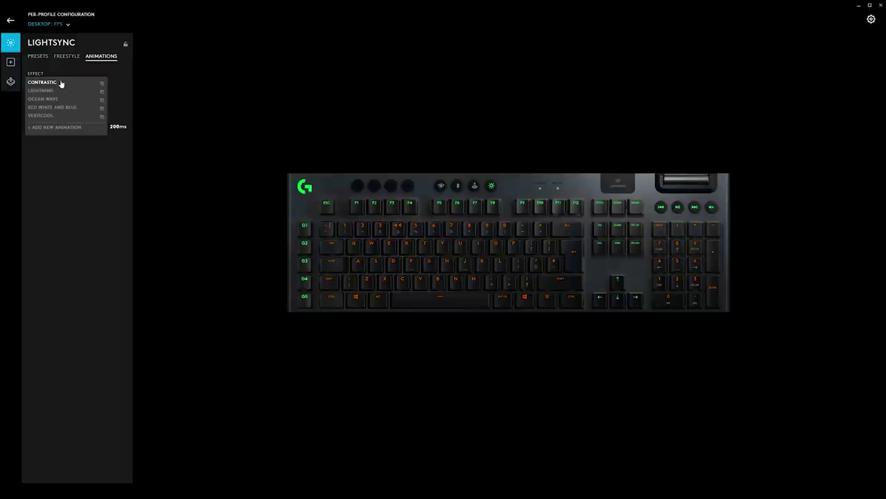
{"action": "left_click", "coordinate": [10, 21]}
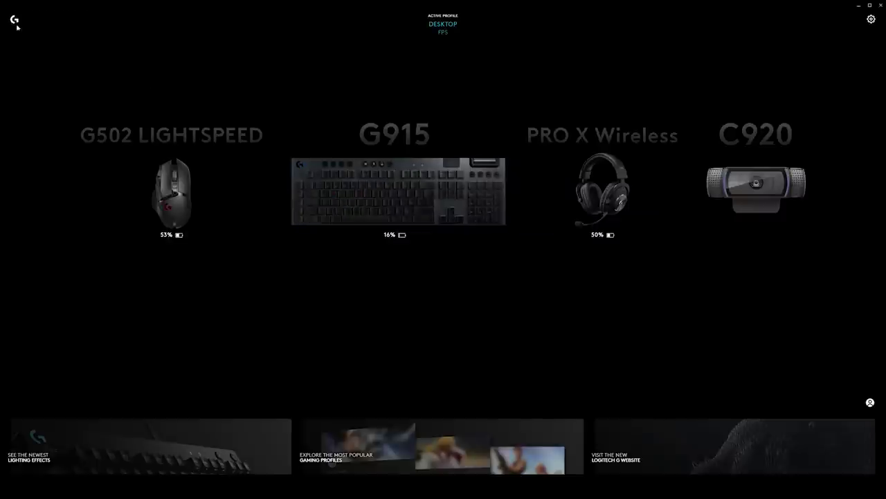
Open the PRO X Wireless headset's acoustics settings and briefly enable the advanced EQ to view its frequency bands.
{"action": "left_click", "coordinate": [591, 213]}
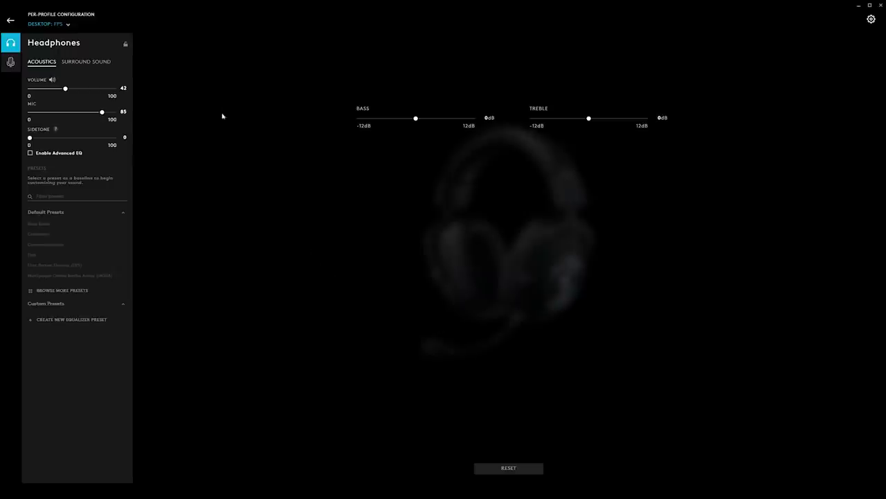
{"action": "left_click", "coordinate": [30, 153]}
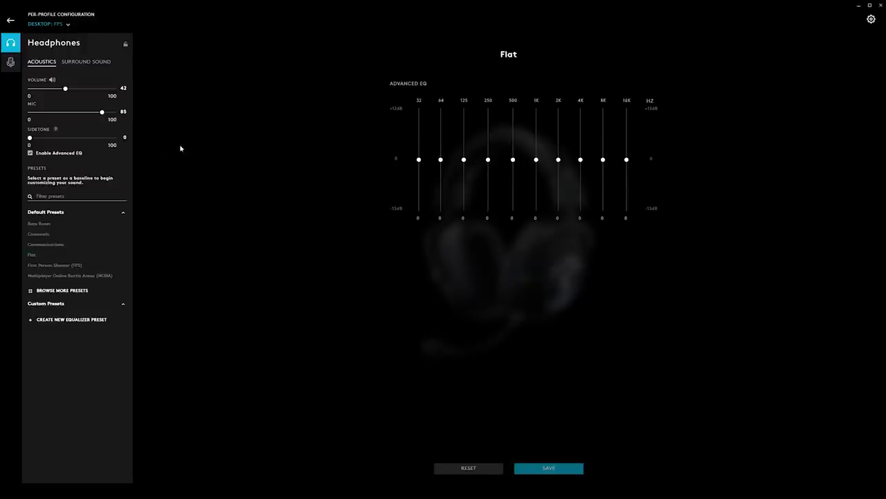
{"action": "left_click", "coordinate": [31, 153]}
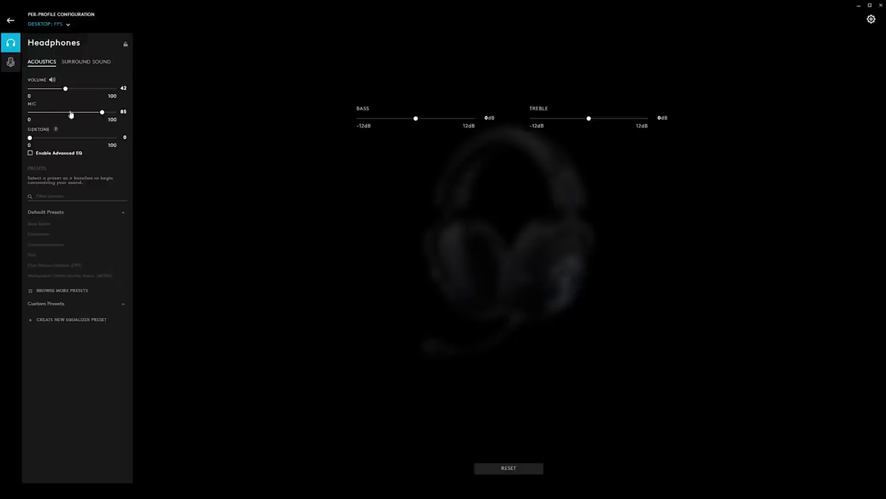
View the headset's surround sound and microphone settings, and return to the device overview.
{"action": "left_click", "coordinate": [84, 62]}
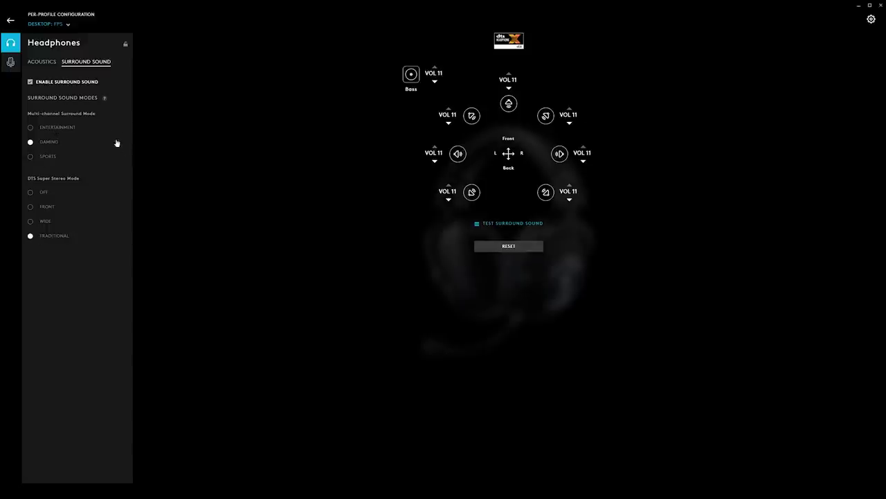
{"action": "left_click", "coordinate": [47, 63]}
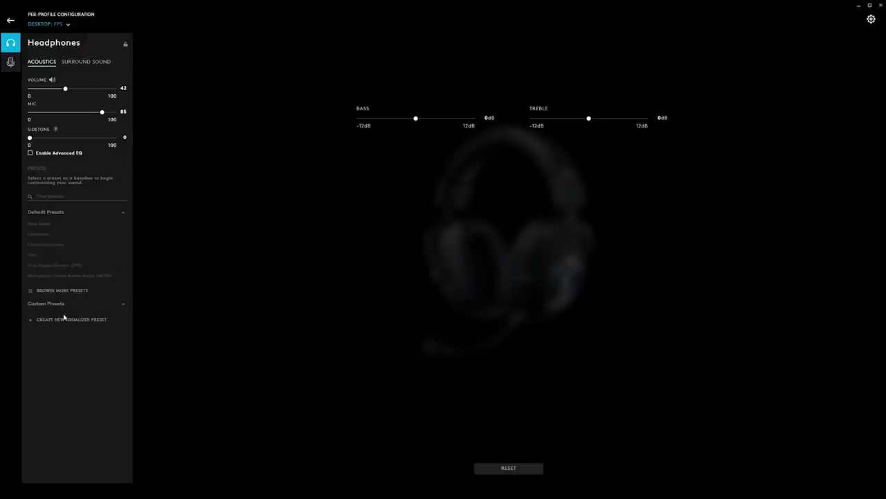
{"action": "left_click", "coordinate": [11, 62]}
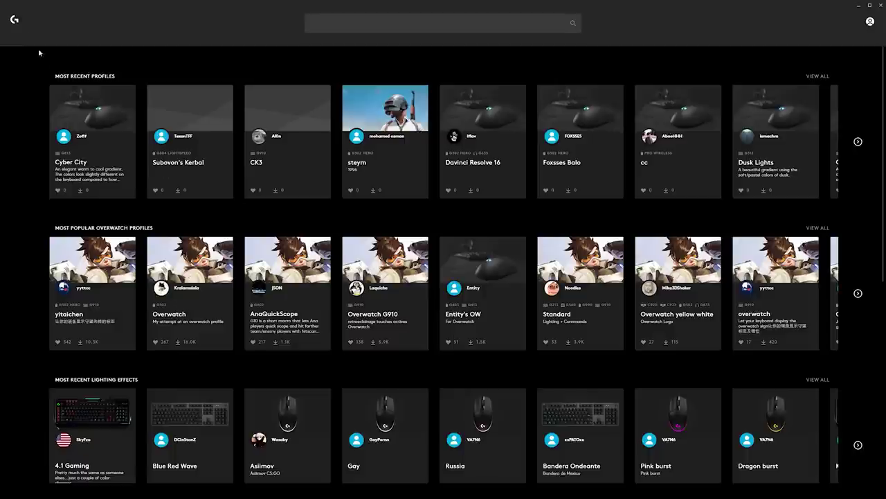
{"action": "left_click", "coordinate": [15, 20]}
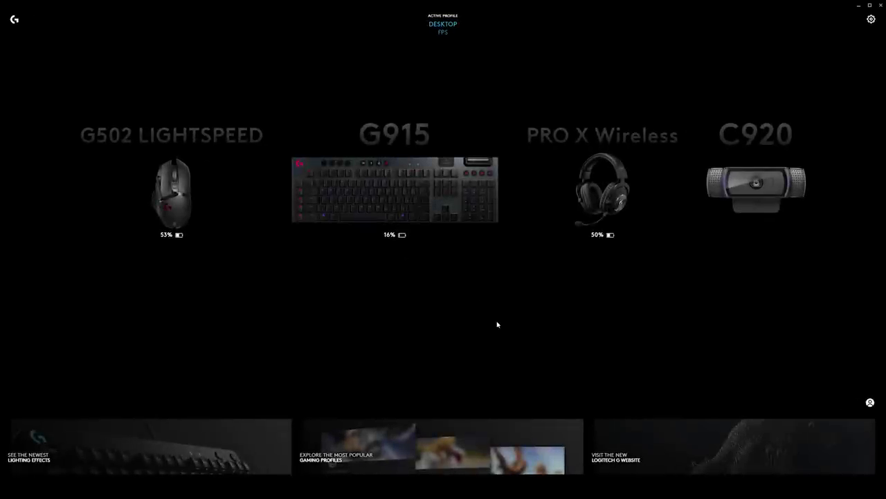